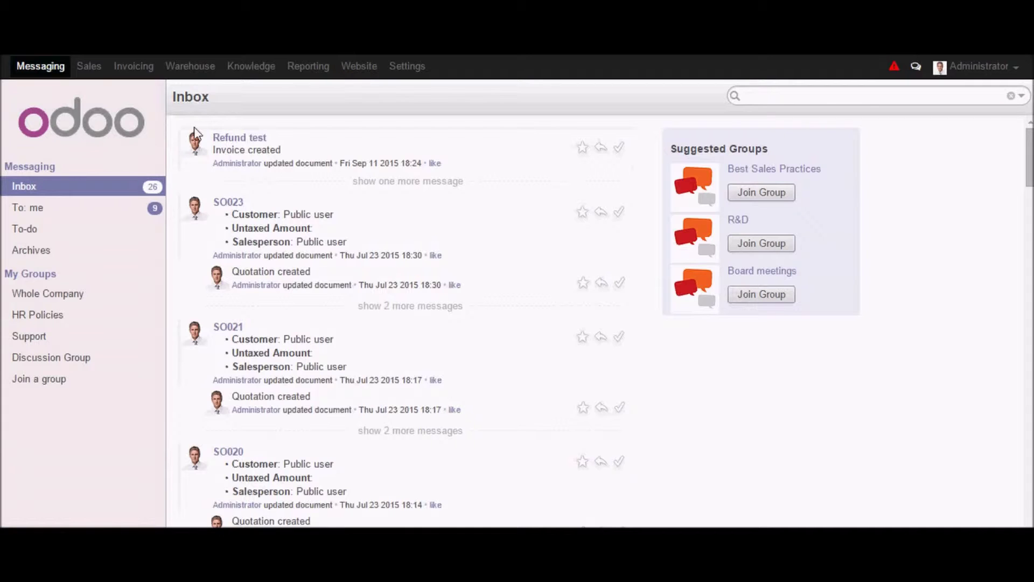
Switch from the Messaging inbox to the Sales app's Sales Teams overview.
left_click(81, 69)
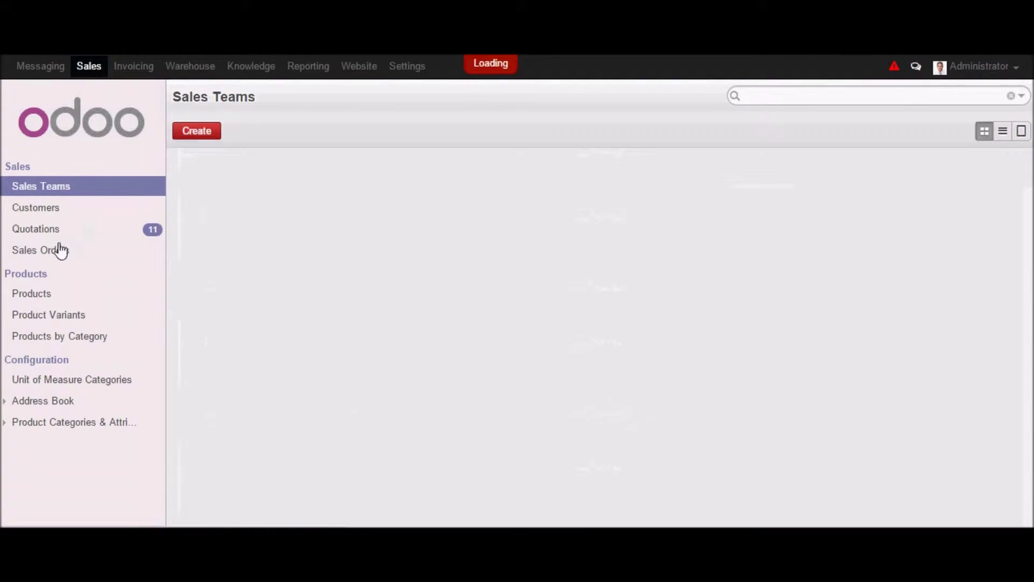
Create a new sales quotation with Agrolait as the customer.
left_click(60, 250)
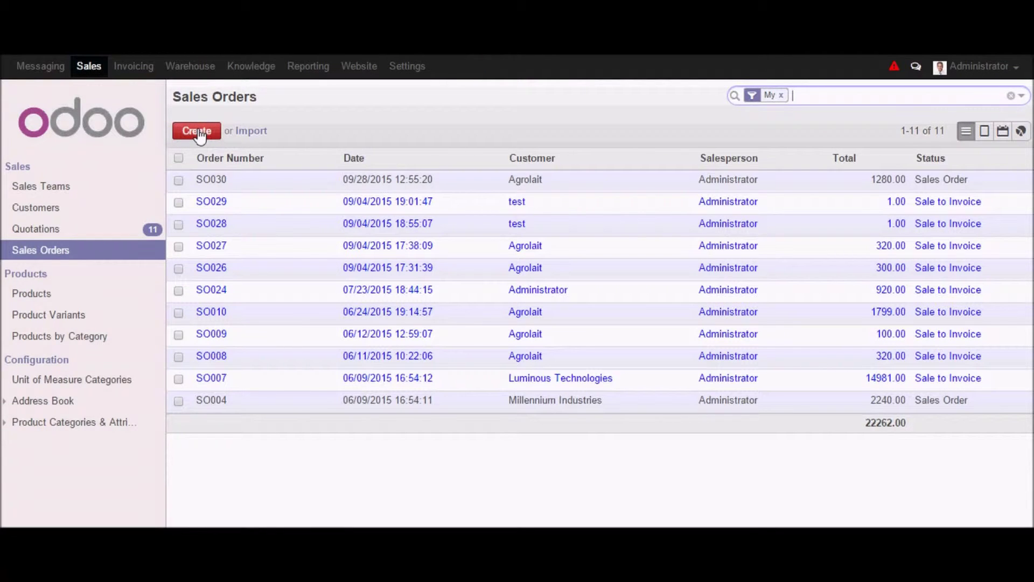
left_click(197, 131)
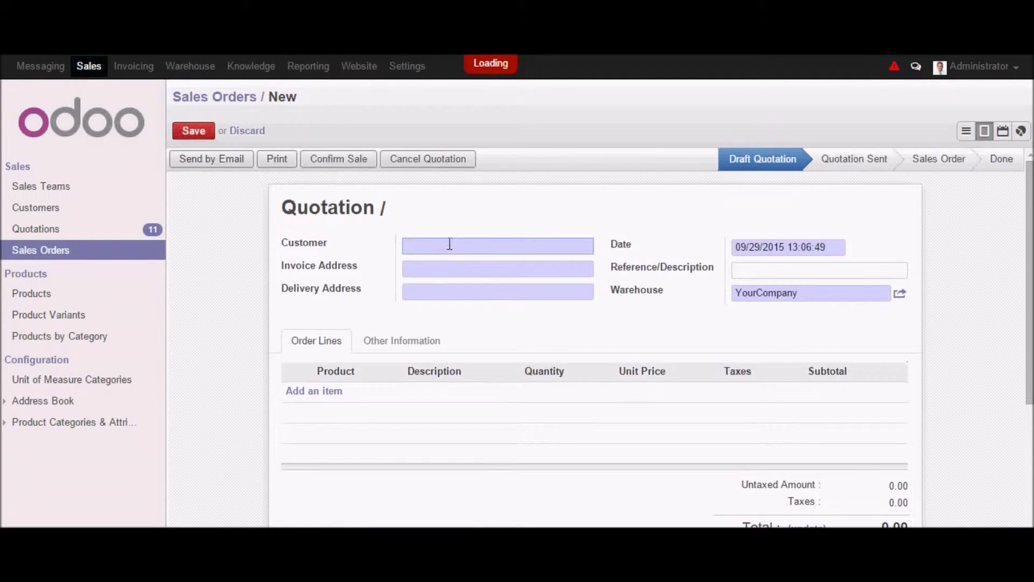
type("ag")
left_click(476, 262)
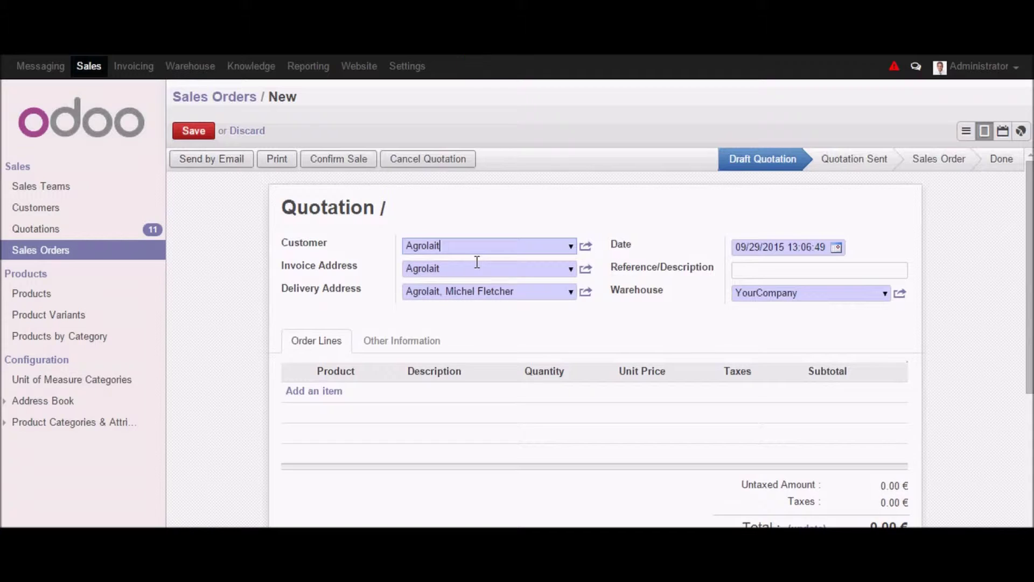
Add an order line for one [A1232] iPad Mini at 320.00, dismissing the stock warning.
left_click(323, 392)
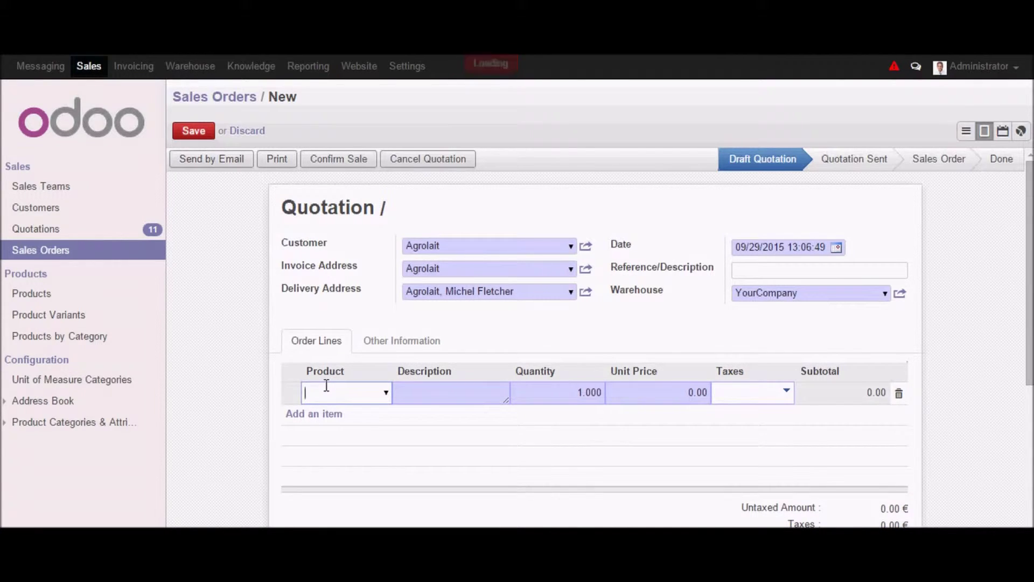
type("ipad")
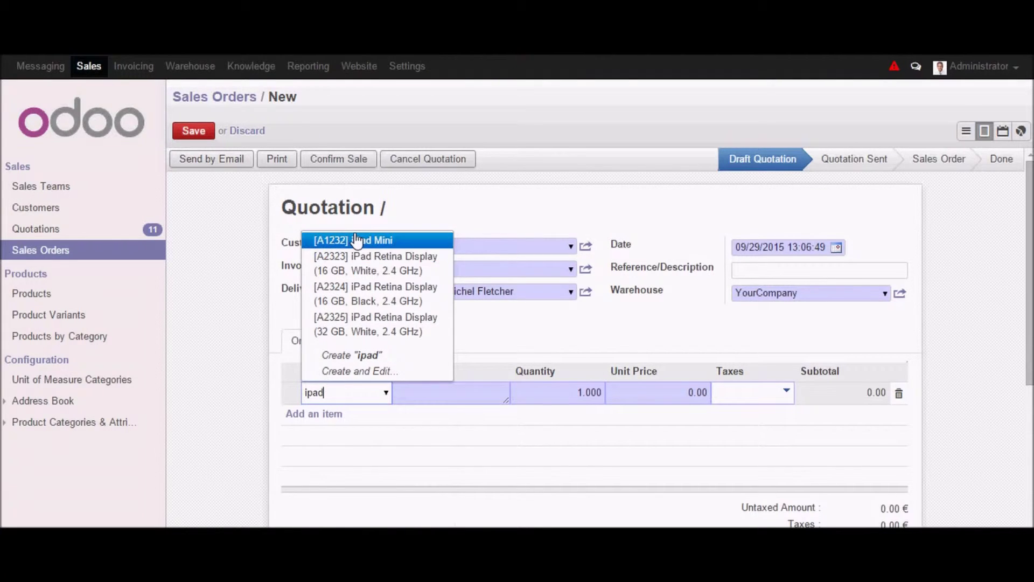
left_click(356, 239)
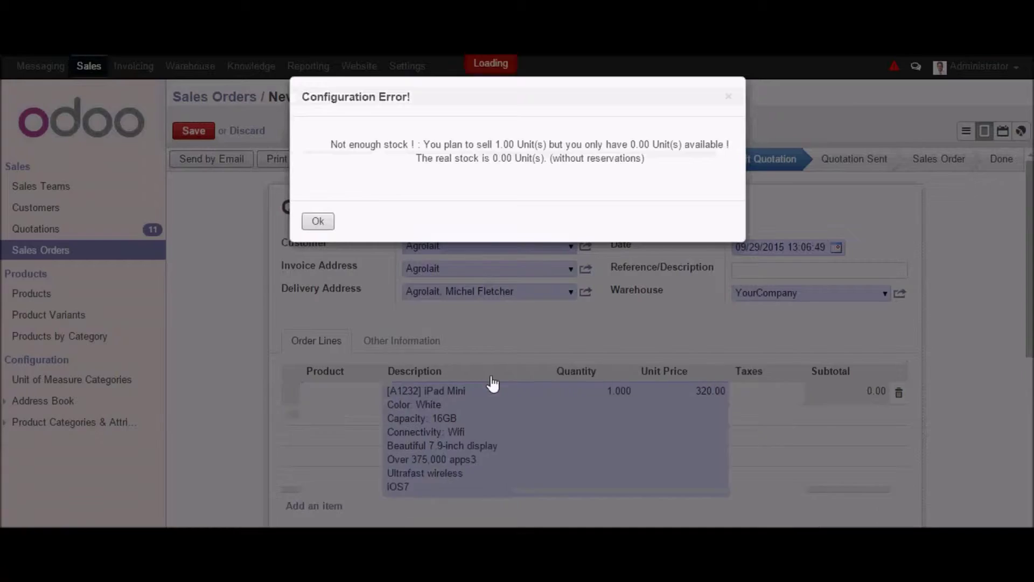
left_click_drag(337, 164, 619, 176)
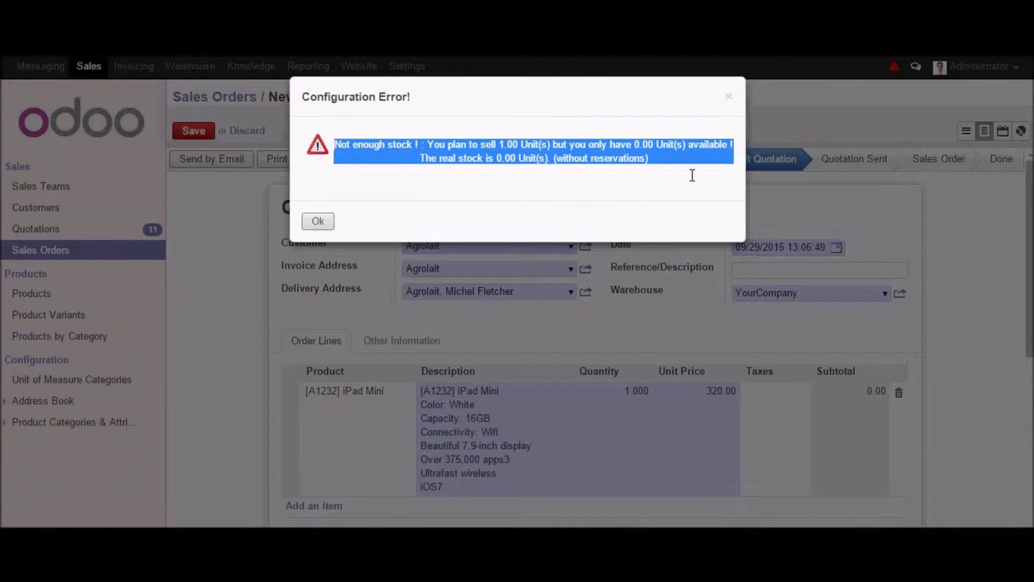
left_click(600, 154)
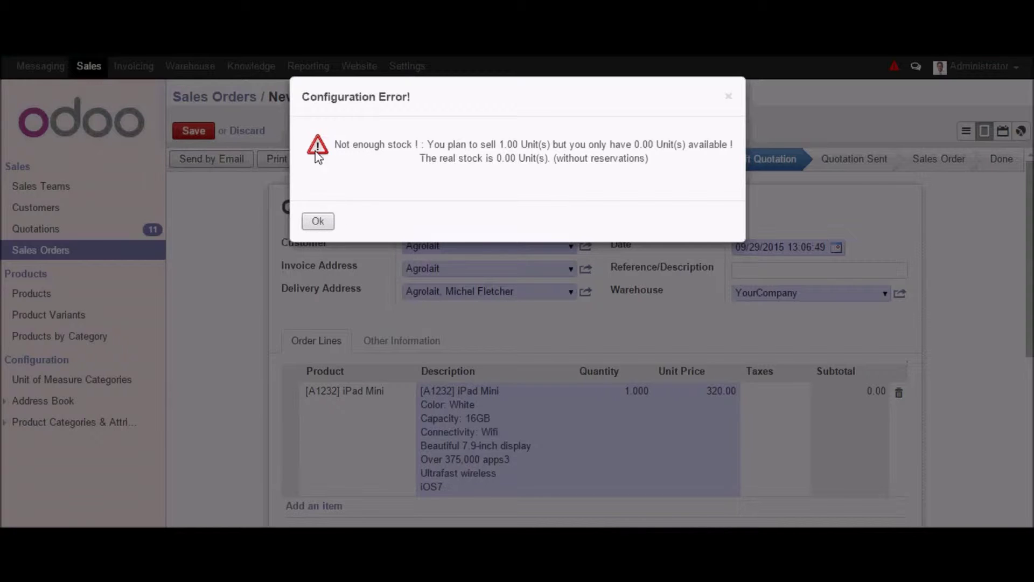
left_click(318, 222)
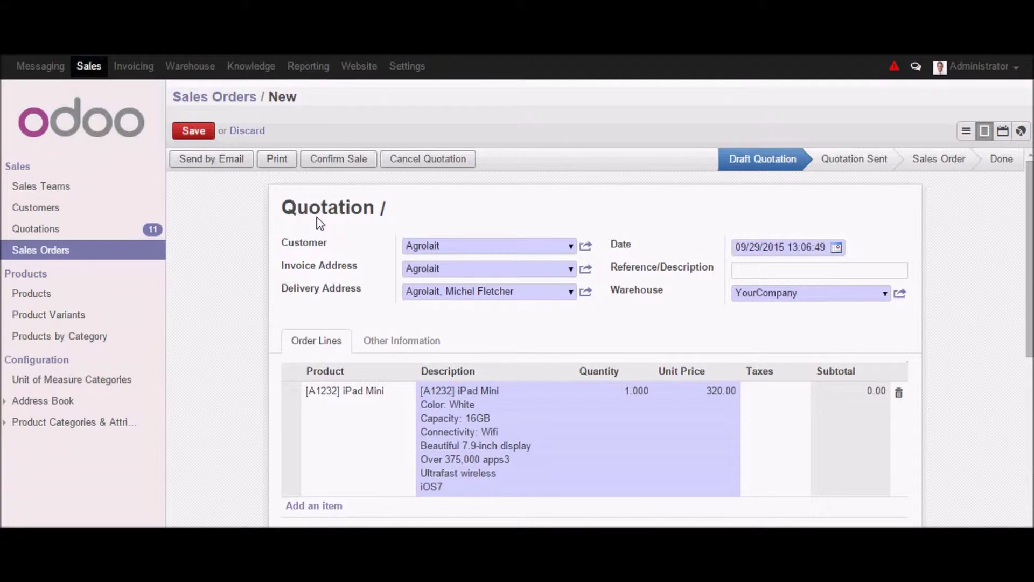
Save the quotation as SO031, confirm the sale, and open delivery WH/OUT/00029.
scroll(790, 420, "down", 3)
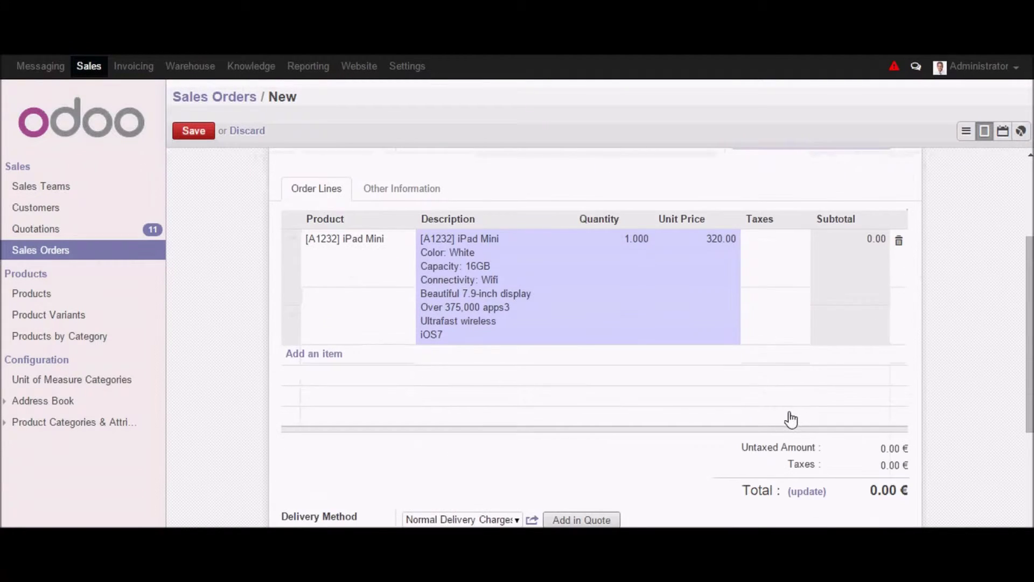
left_click(810, 491)
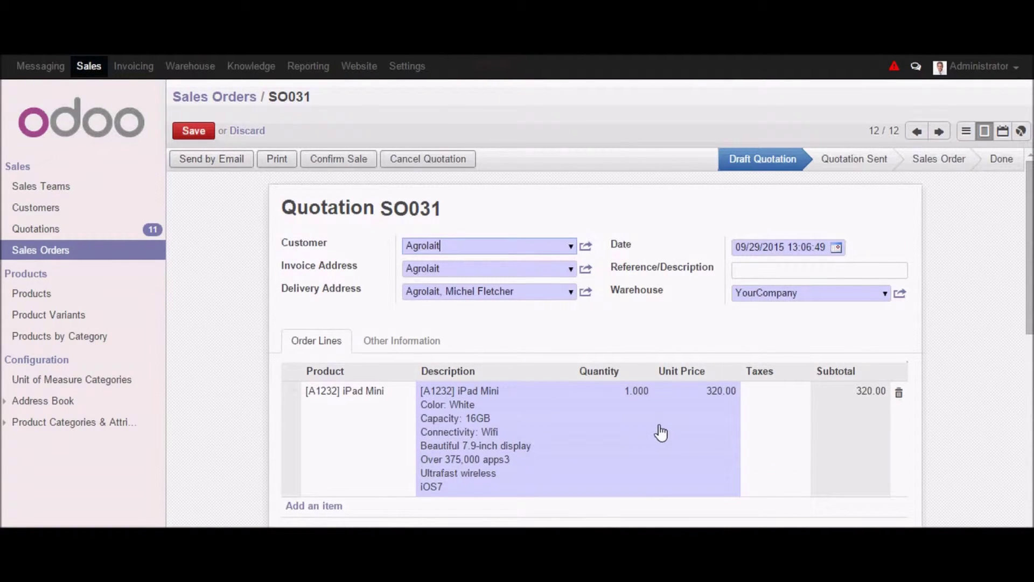
left_click(357, 161)
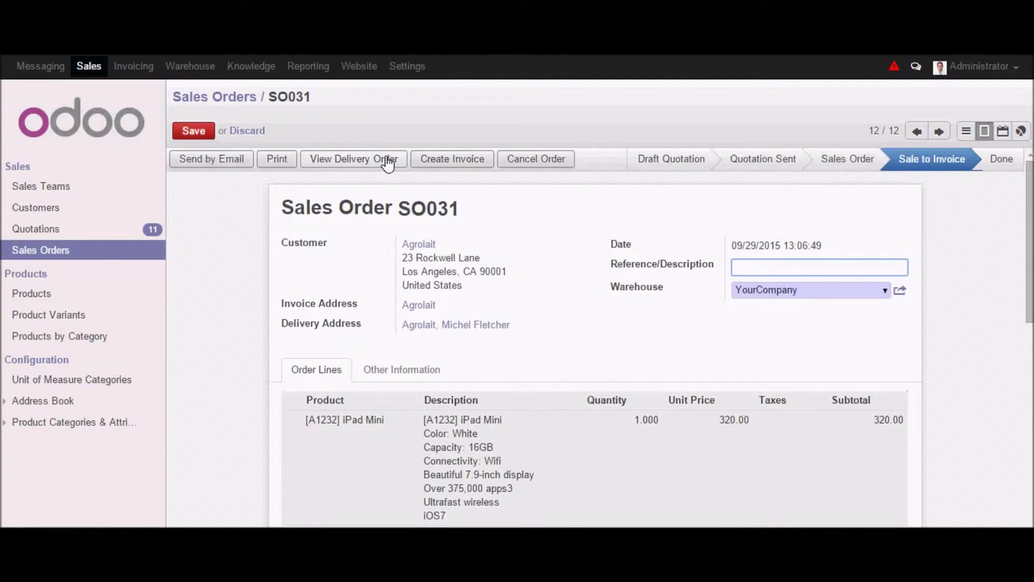
left_click(345, 160)
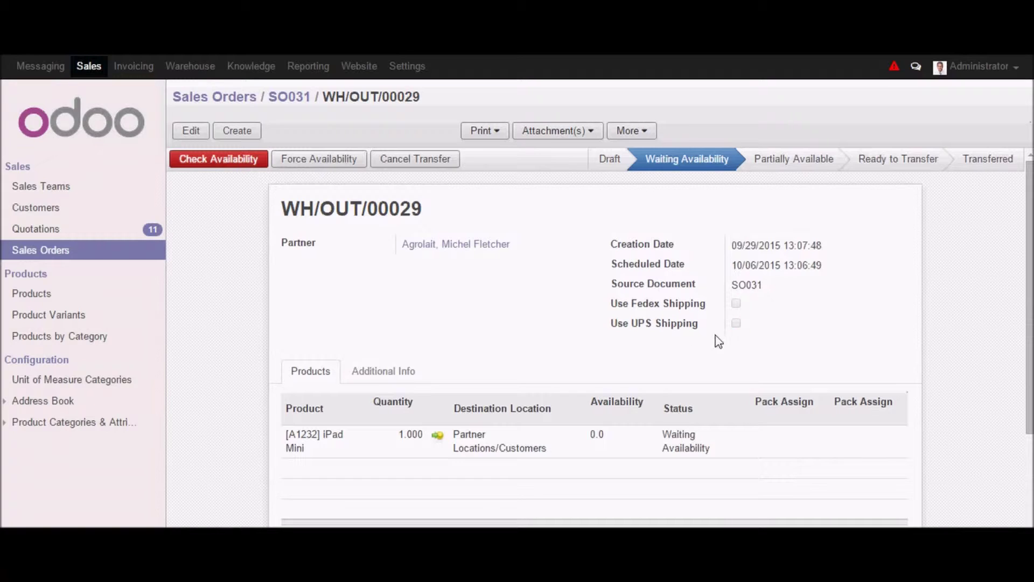
Edit delivery WH/OUT/00029 and enable Use UPS Shipping, leaving Fedex shipping off.
left_click(192, 131)
scroll(582, 309, "down", 2)
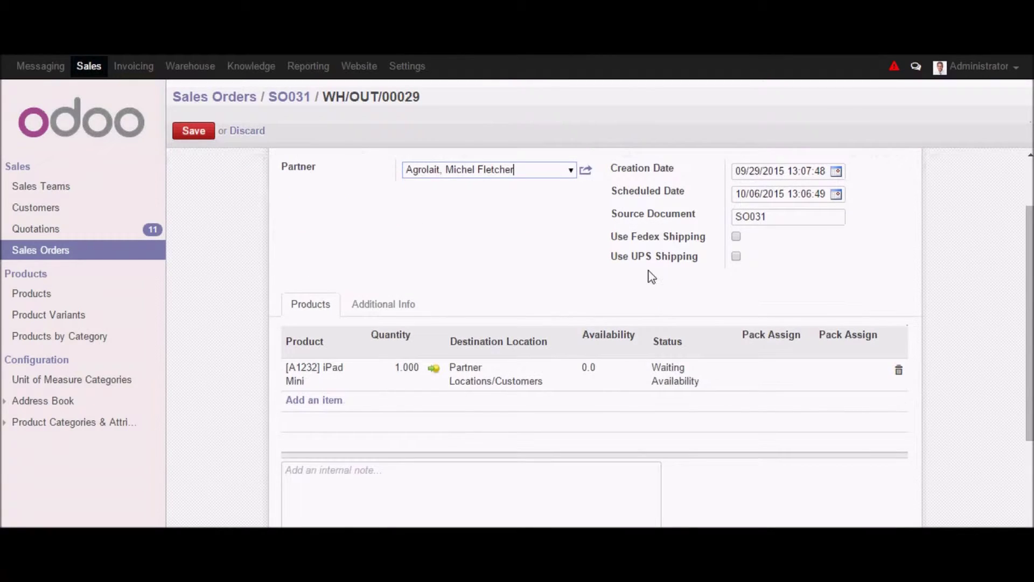
left_click(662, 262)
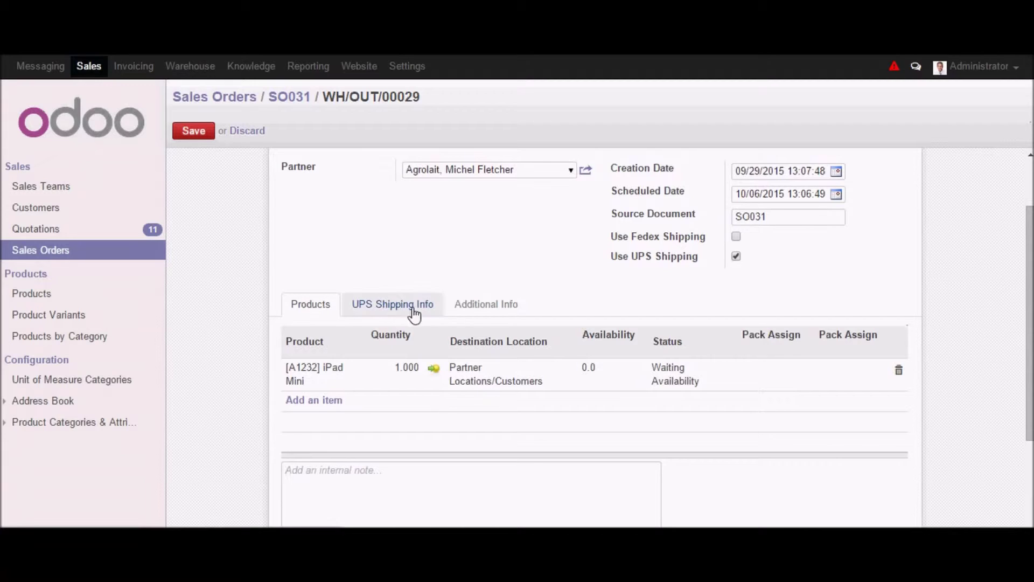
left_click(655, 237)
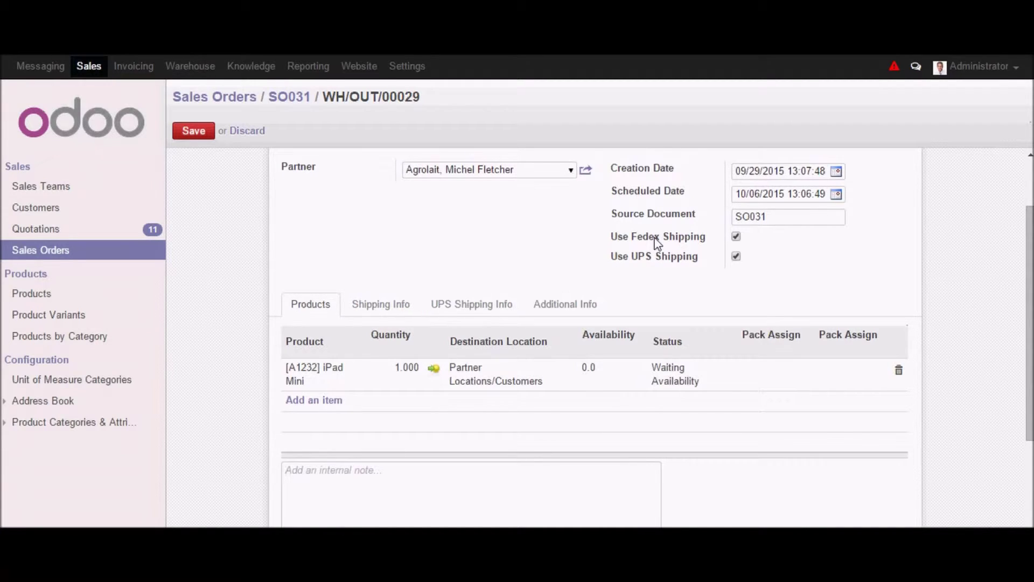
left_click(377, 308)
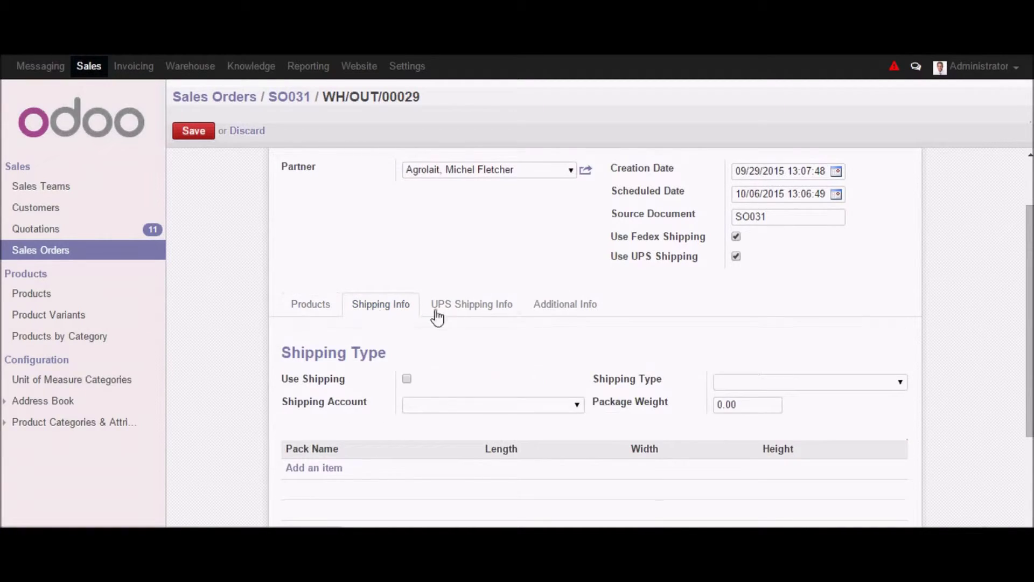
left_click(662, 238)
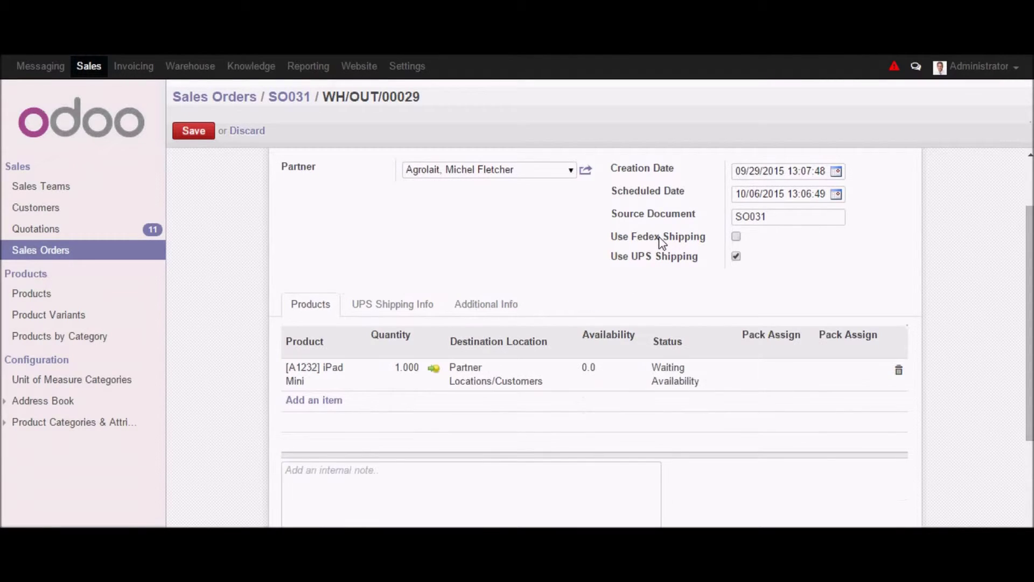
left_click(408, 311)
Set the UPS shipping type to UPS and the package weight to 5.
scroll(496, 275, "down", 3)
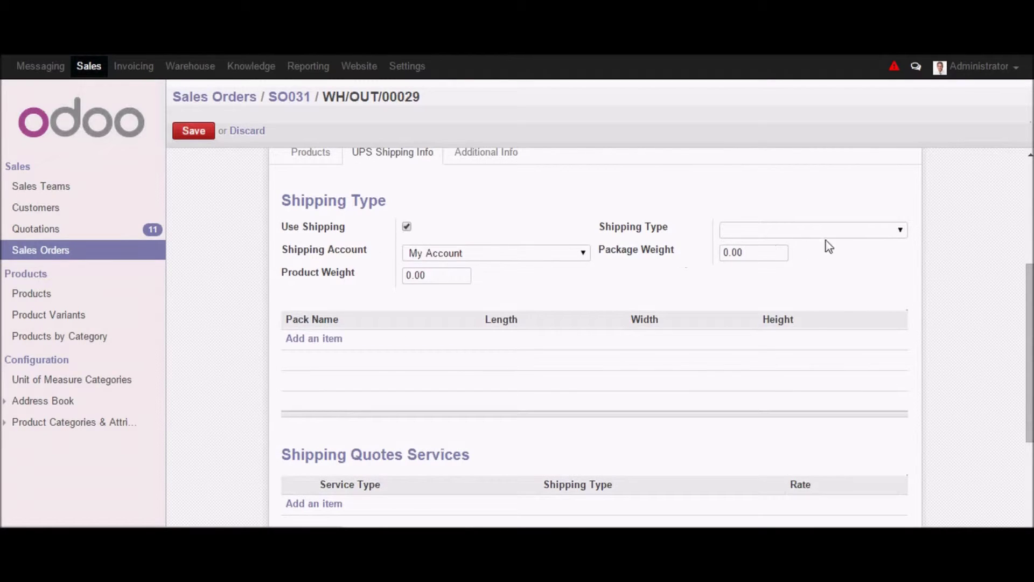
left_click(837, 230)
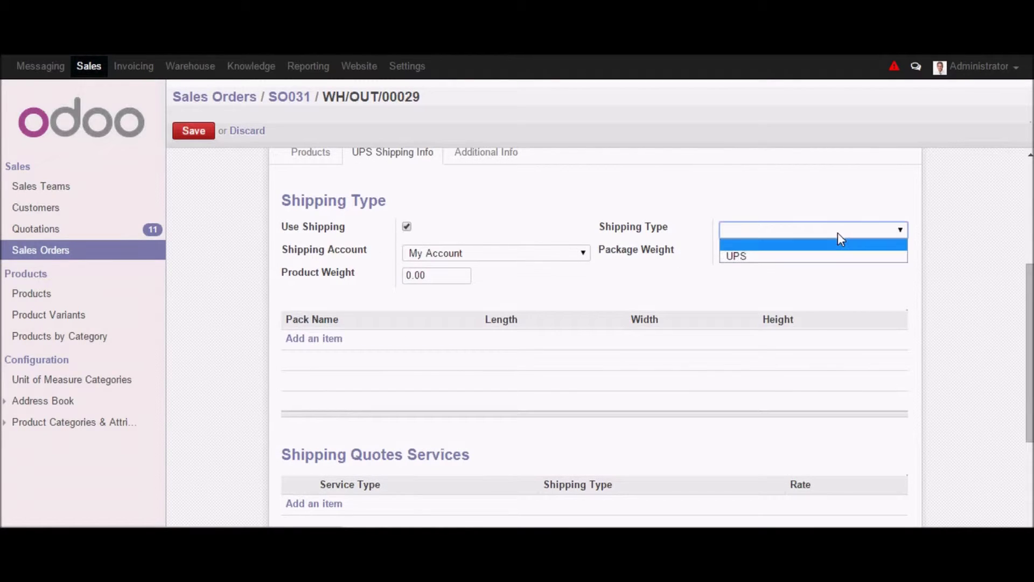
left_click(823, 256)
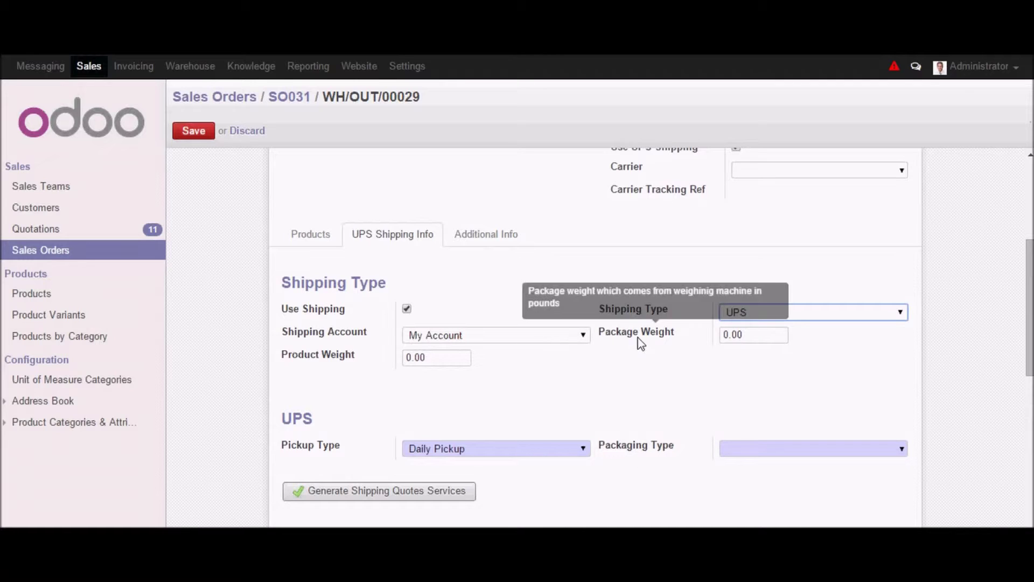
left_click(735, 335)
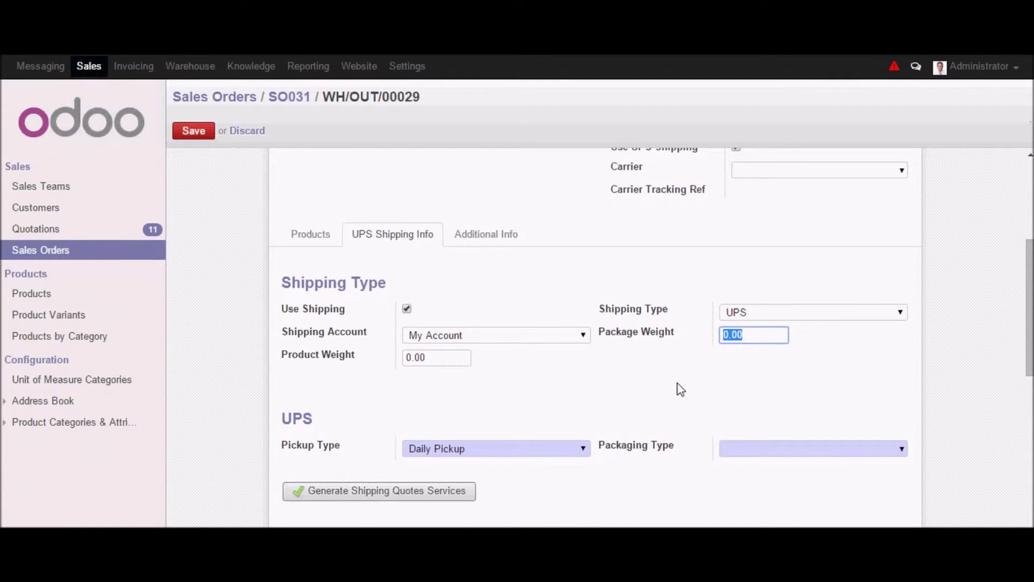
type("5")
left_click(669, 369)
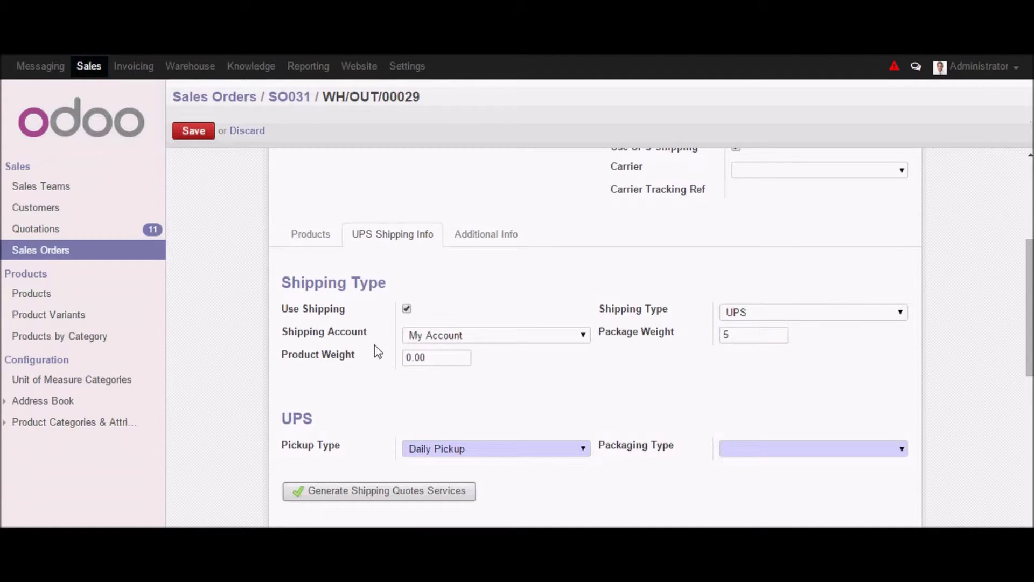
left_click(450, 357)
Enter product weight 3, keep Daily Pickup, and choose UPS Package as packaging type.
type("3")
left_click(644, 371)
scroll(649, 369, "down", 3)
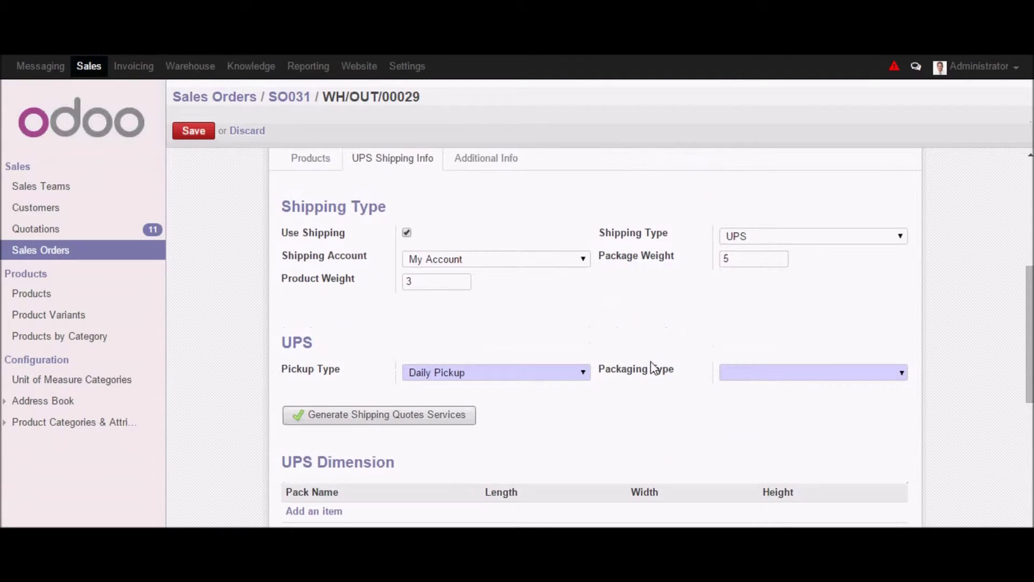
scroll(653, 368, "down", 3)
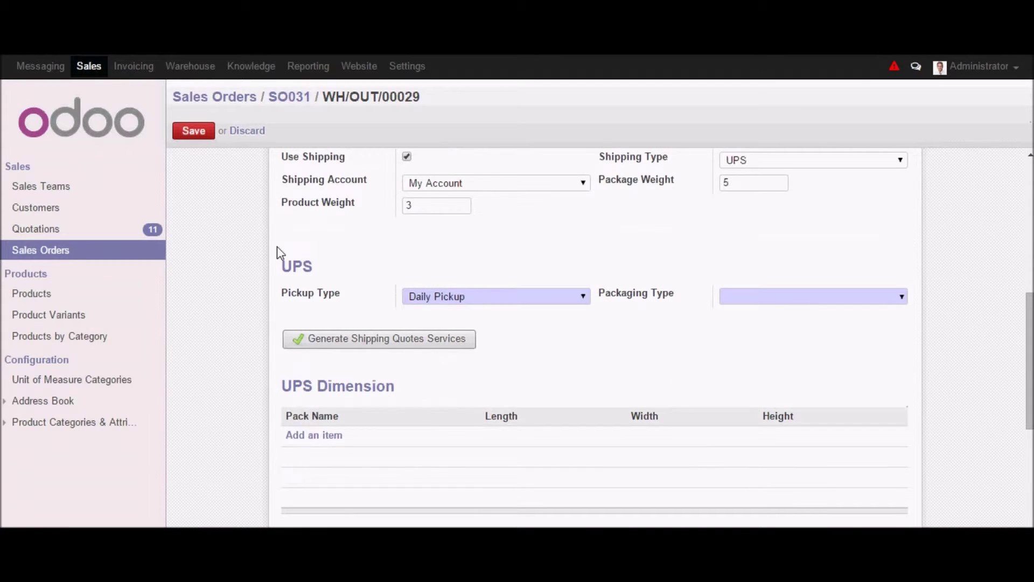
left_click(578, 301)
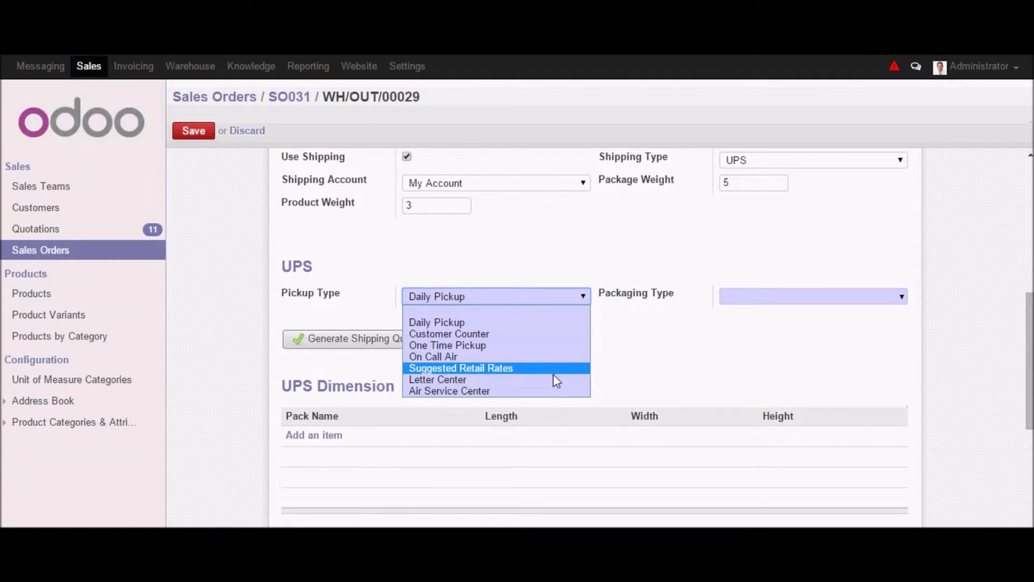
left_click(534, 322)
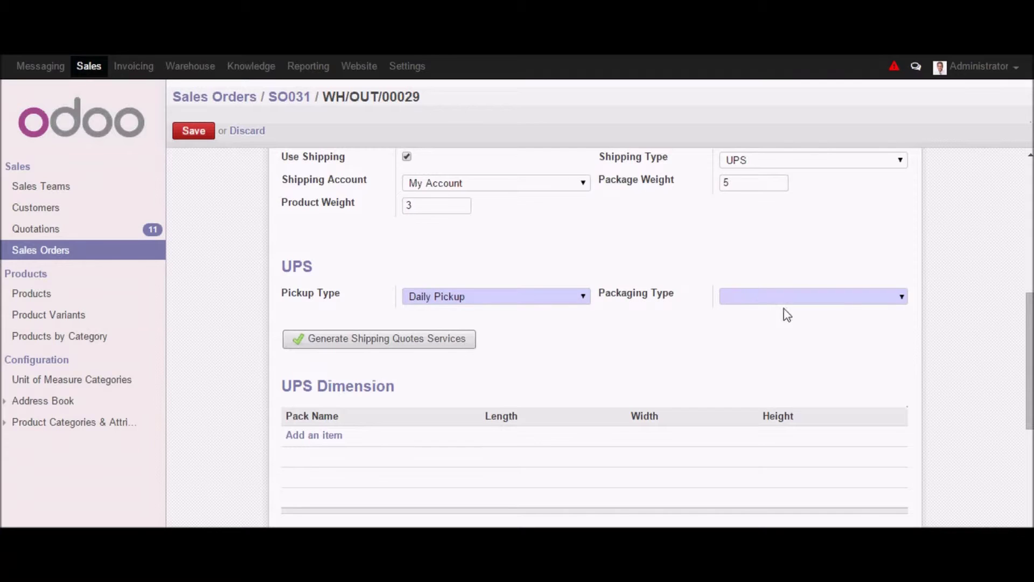
left_click(905, 302)
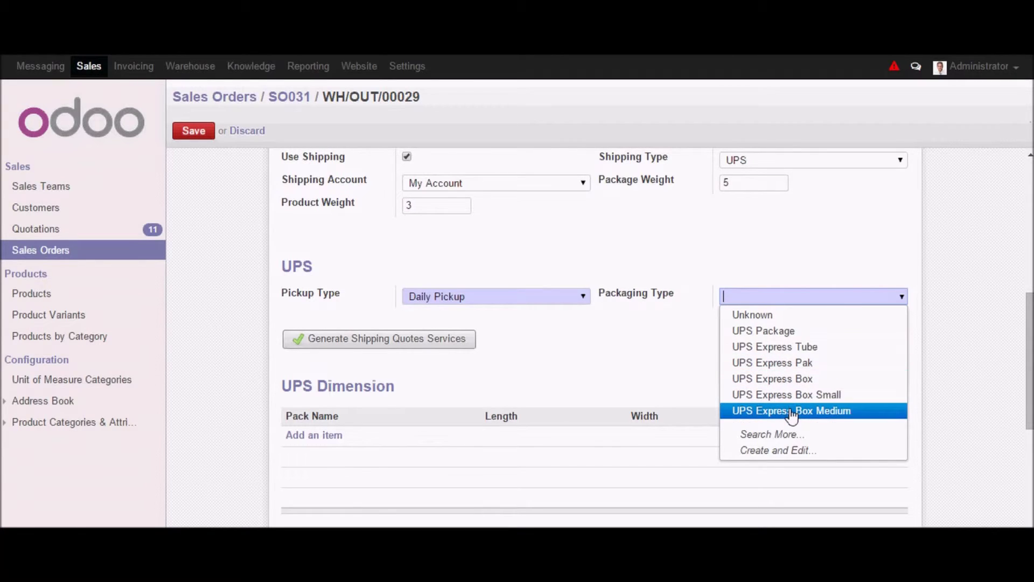
left_click(789, 330)
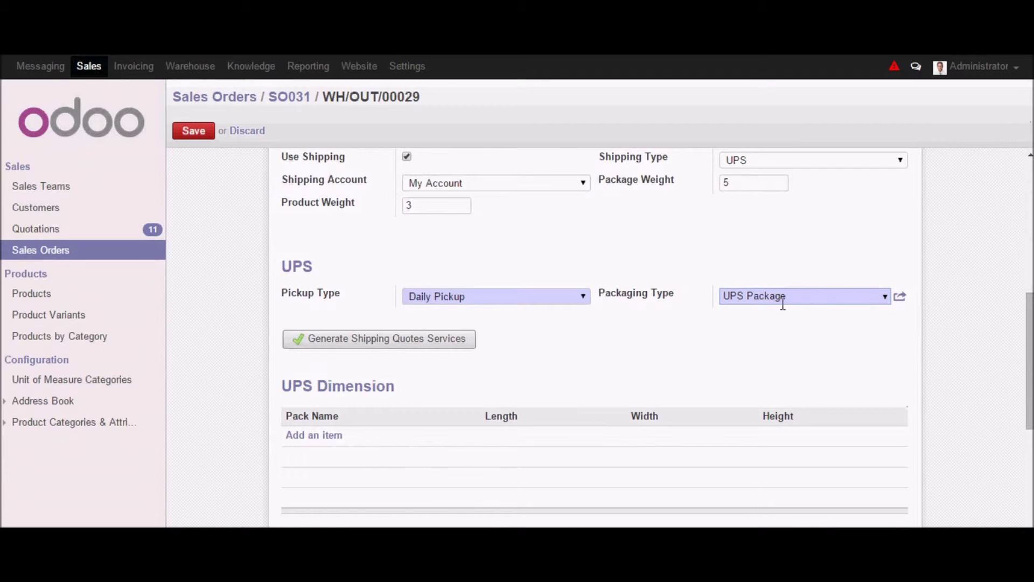
scroll(594, 350, "down", 3)
Scroll through the six UPS shipping quotes, from Ground 15.58 to Next Day Air Early AM 119.11.
scroll(595, 340, "up", 3)
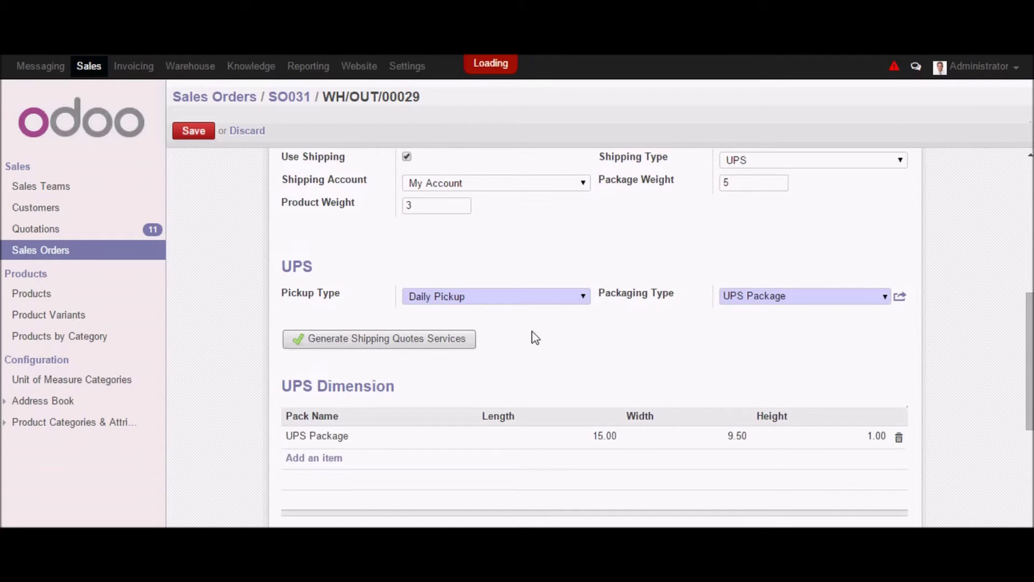
scroll(536, 335, "down", 2)
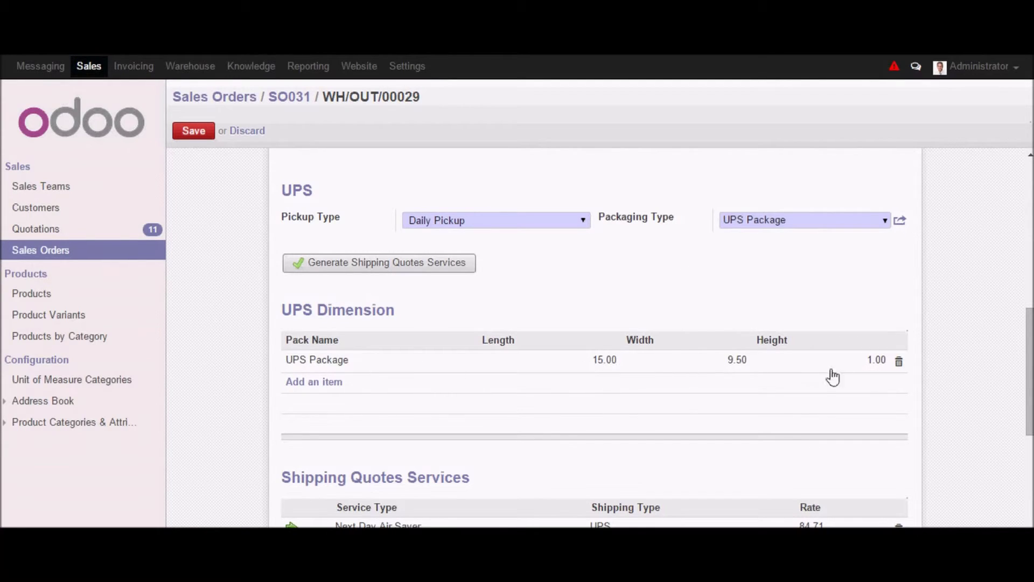
scroll(401, 357, "down", 4)
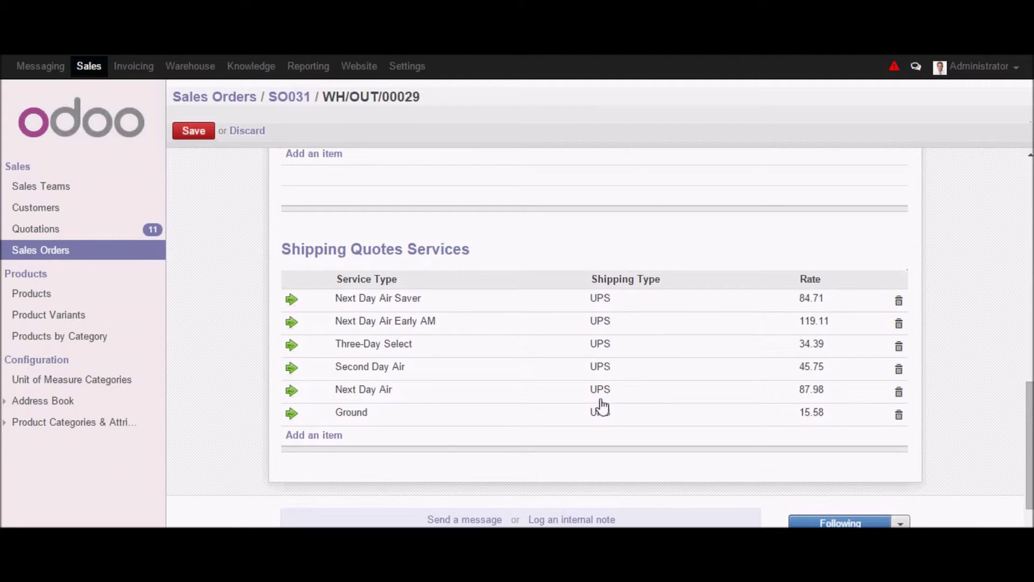
scroll(591, 393, "down", 2)
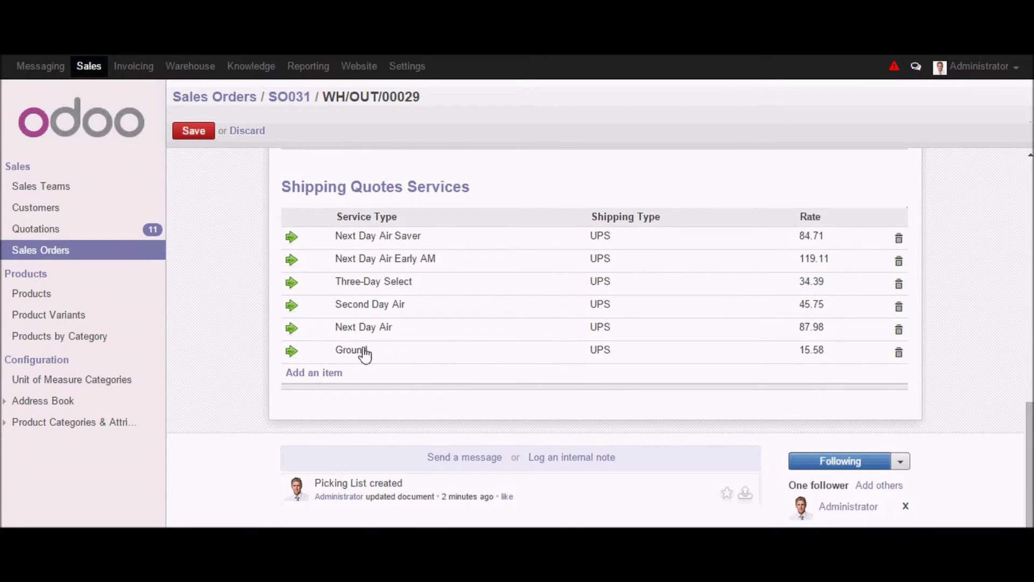
Accept the Ground quote at 15.58 and save the delivery order.
left_click(292, 353)
scroll(550, 341, "up", 10)
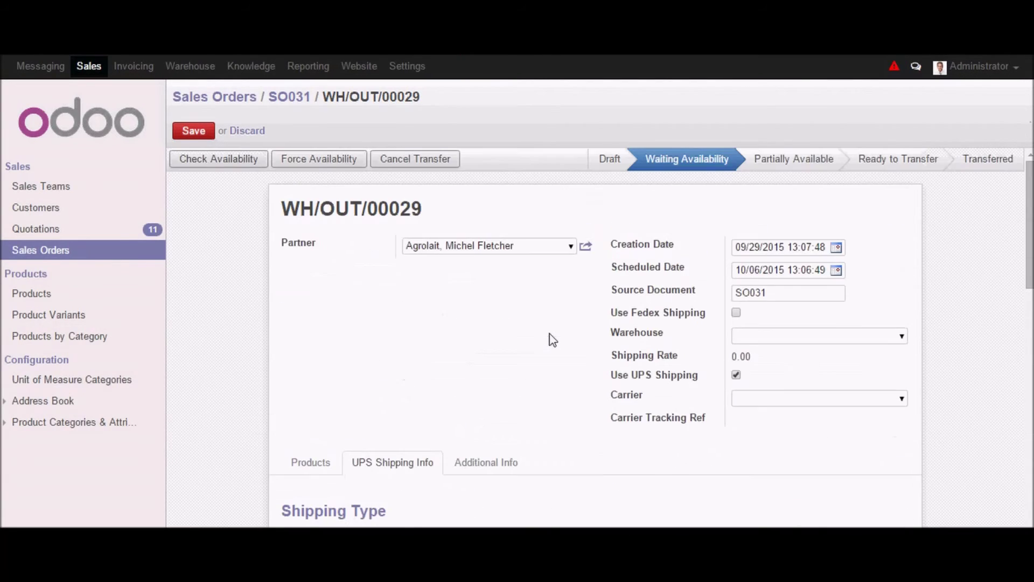
left_click(289, 98)
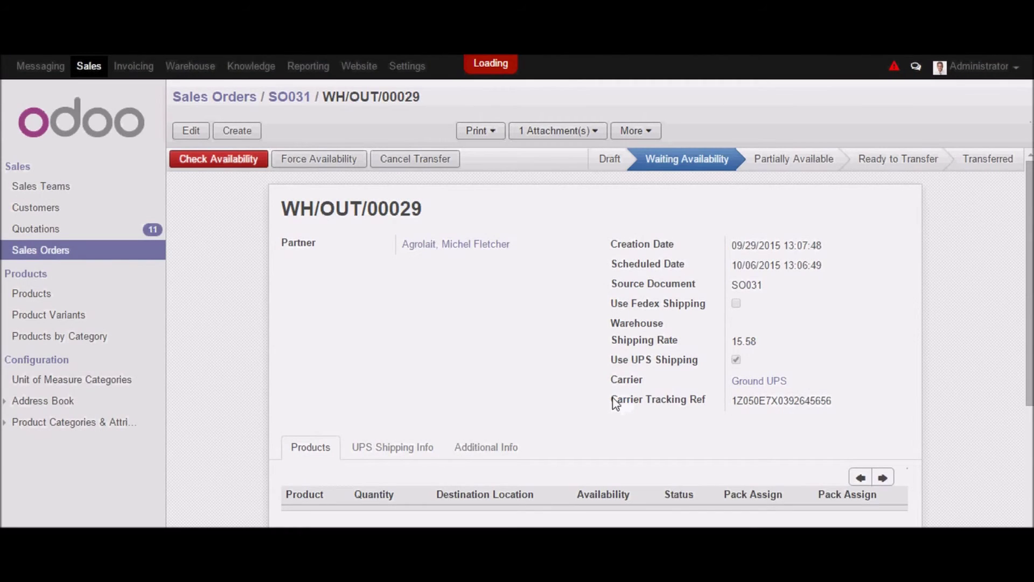
Review the Ground UPS carrier, 15.58 shipping rate and carrier tracking reference fields.
left_click_drag(614, 403, 850, 406)
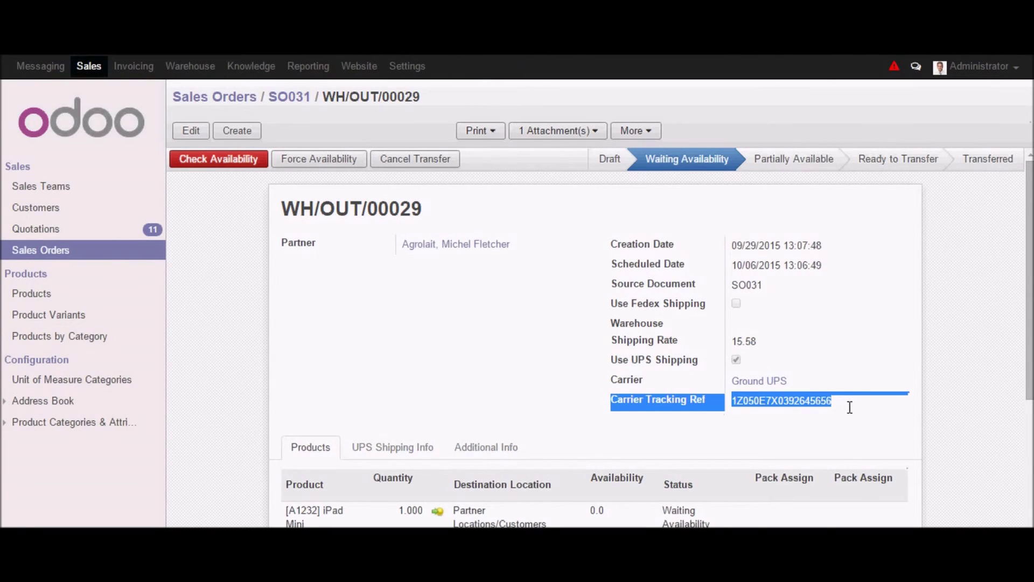
left_click(849, 398)
left_click_drag(586, 397, 813, 395)
left_click(799, 384)
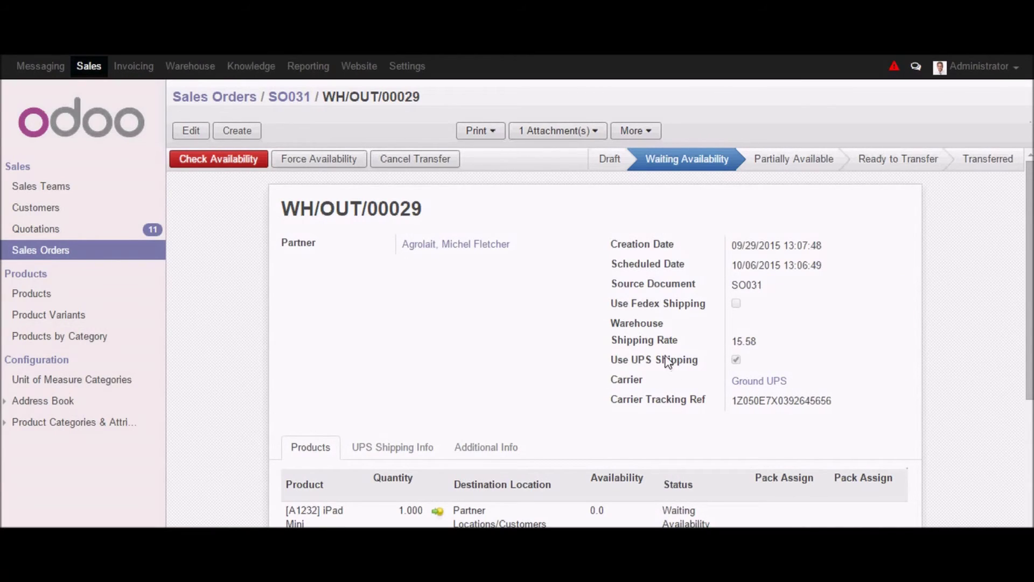
left_click_drag(605, 344, 766, 350)
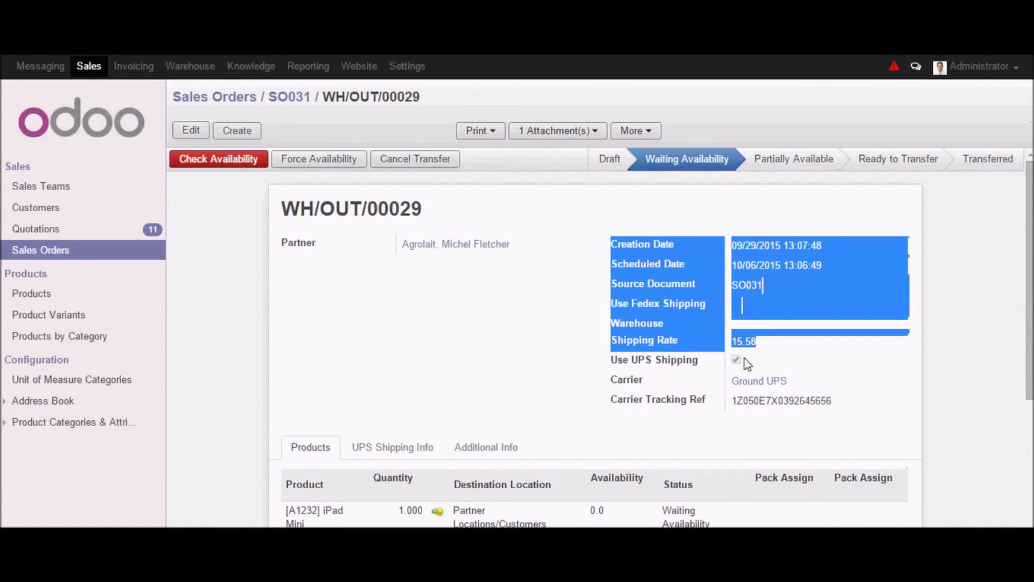
left_click(700, 366)
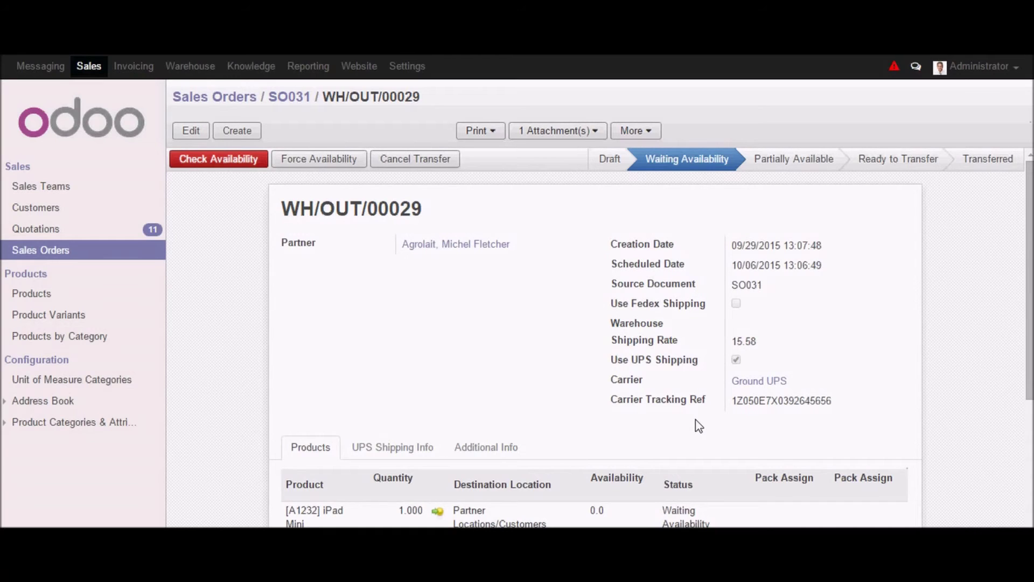
Re-accept the Ground quote on UPS Shipping Info and close the already-accepted warning.
scroll(655, 406, "down", 3)
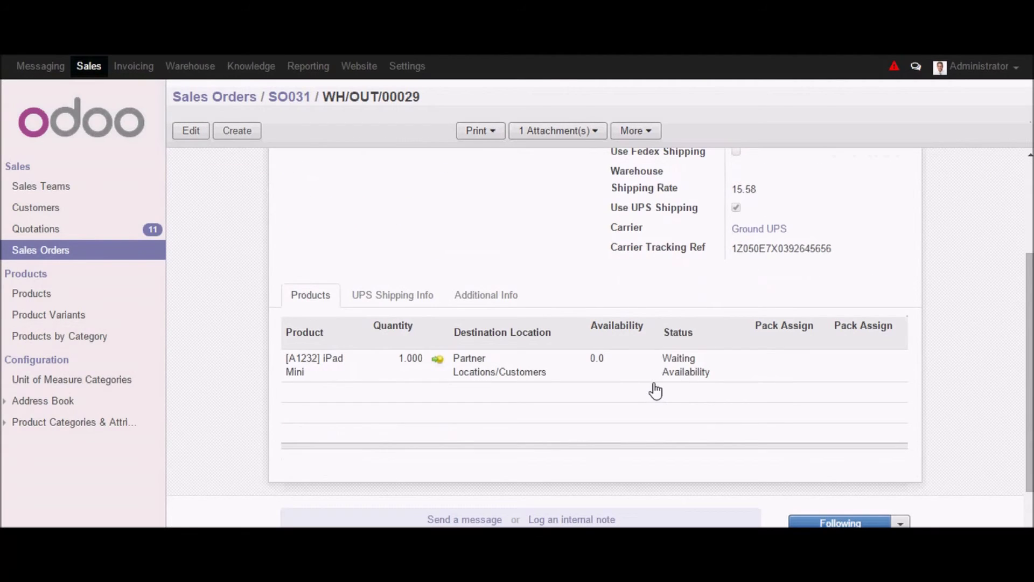
left_click(393, 294)
scroll(486, 318, "down", 5)
scroll(486, 318, "down", 4)
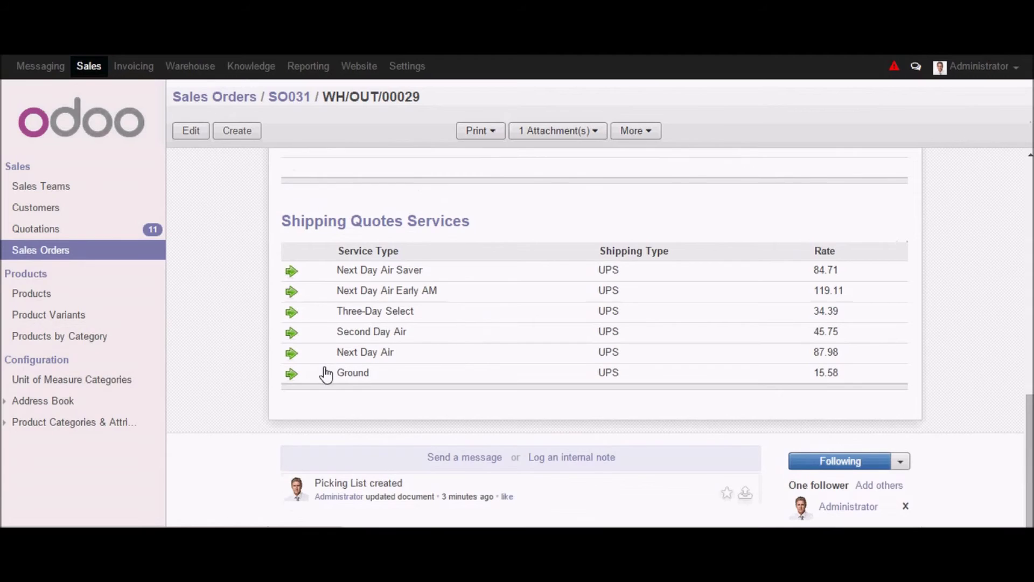
left_click(291, 374)
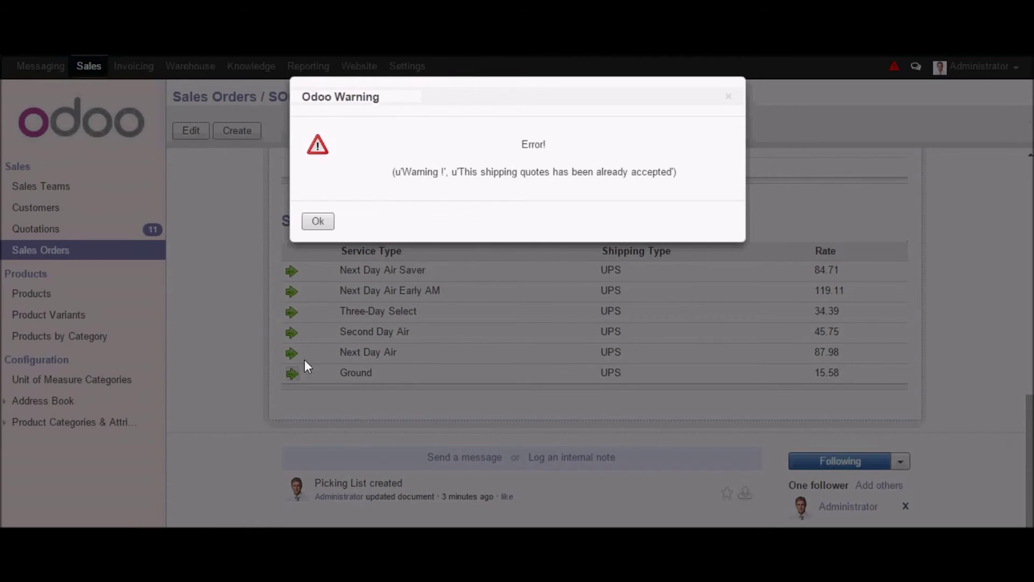
left_click_drag(464, 172, 683, 173)
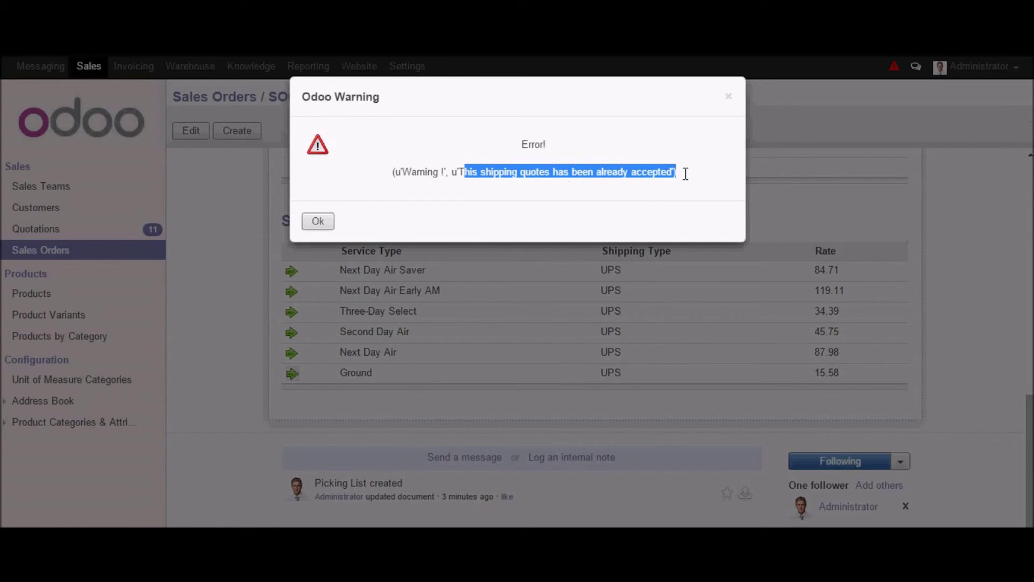
left_click(729, 99)
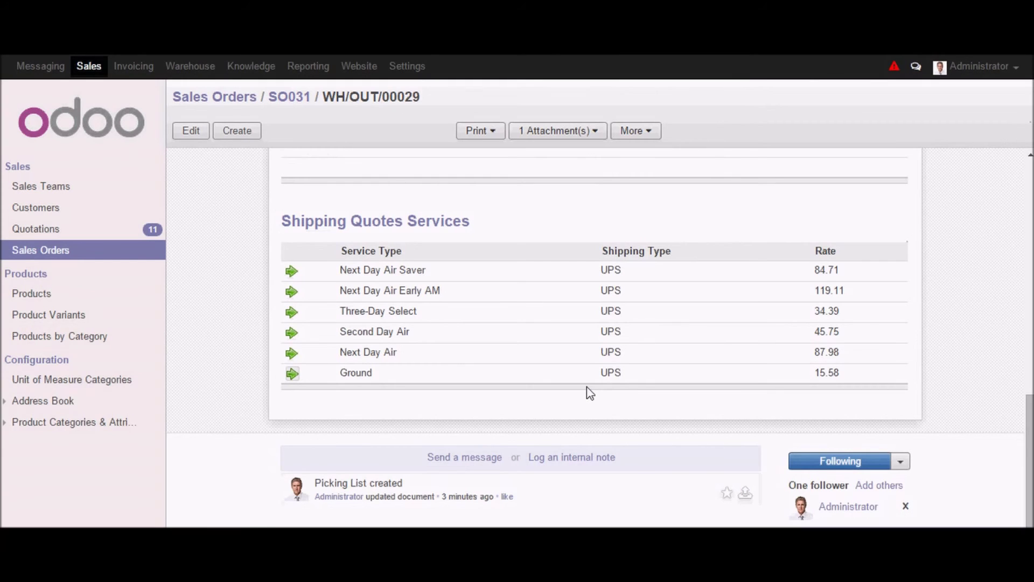
scroll(590, 394, "up", 12)
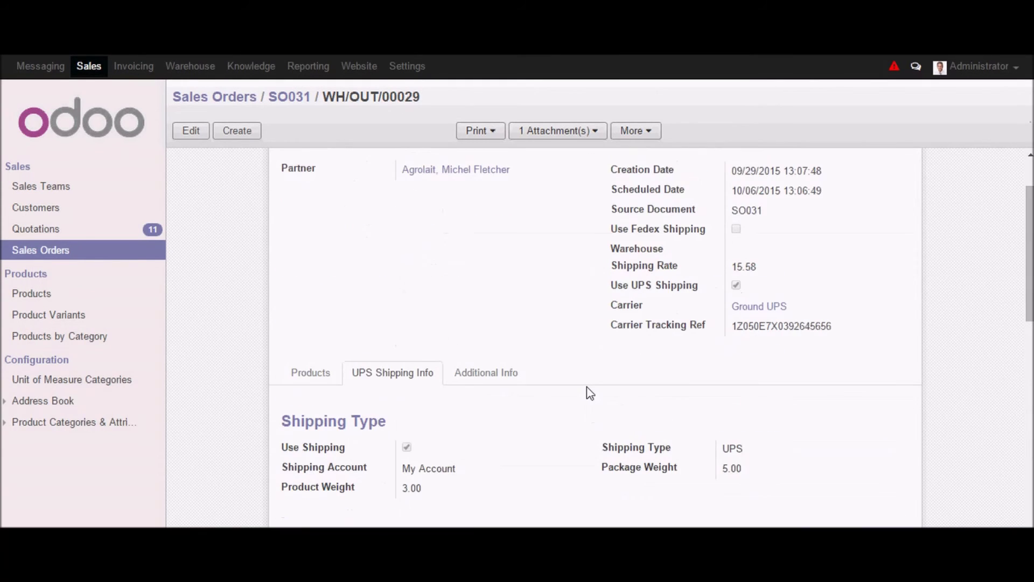
Back on WH/OUT/00029's product lines, list its single attachment, UpsLabel_1.gif.
left_click(297, 379)
scroll(501, 351, "up", 2)
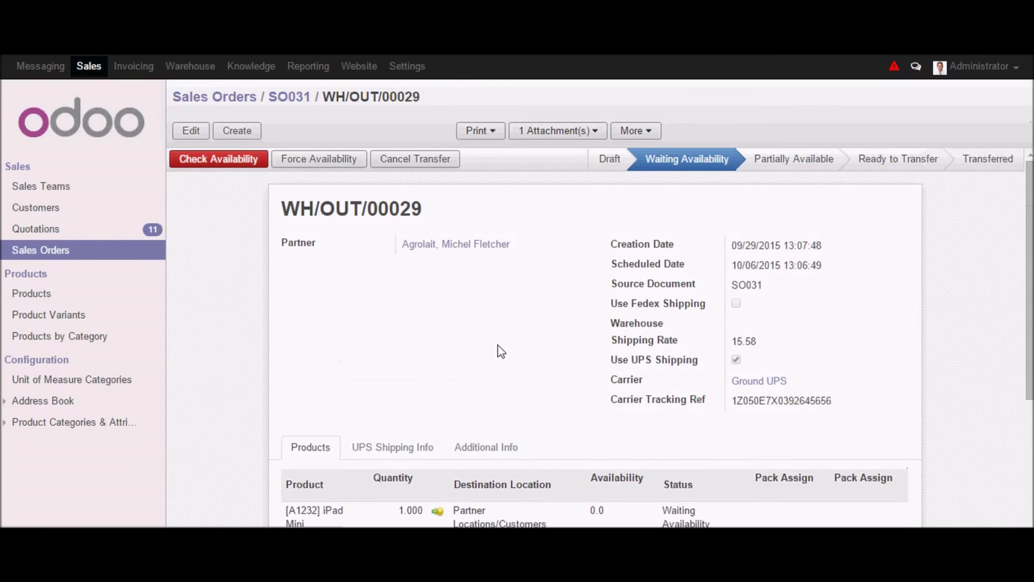
left_click(593, 132)
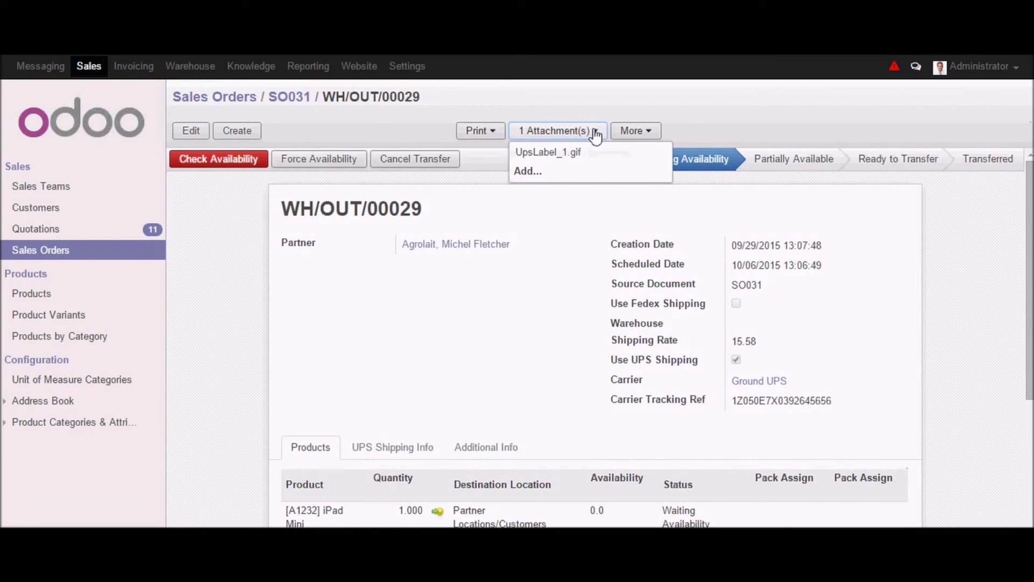